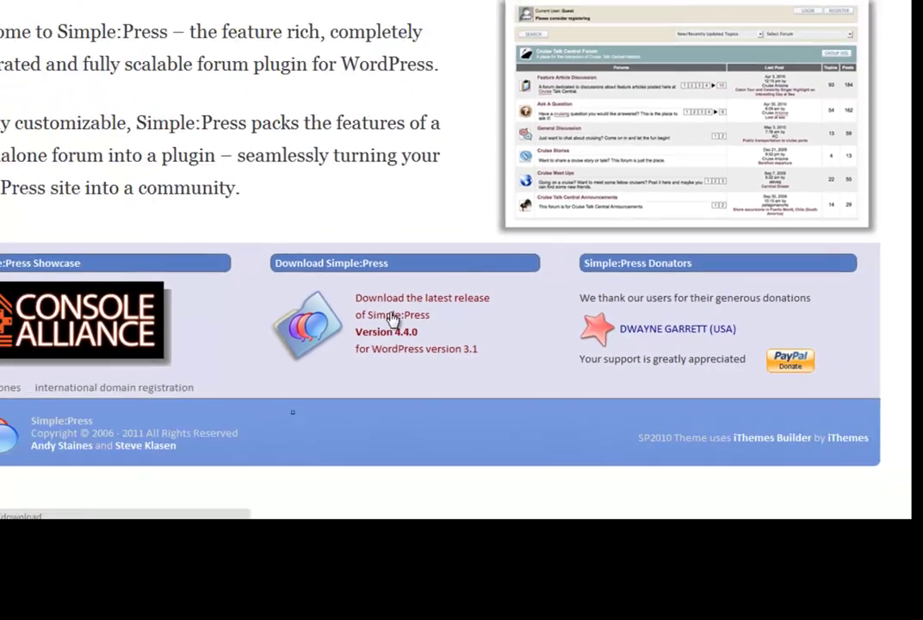
Download the Simple:Press 4.4.0 release zip and return to the WordPress Plugins page.
click(370, 308)
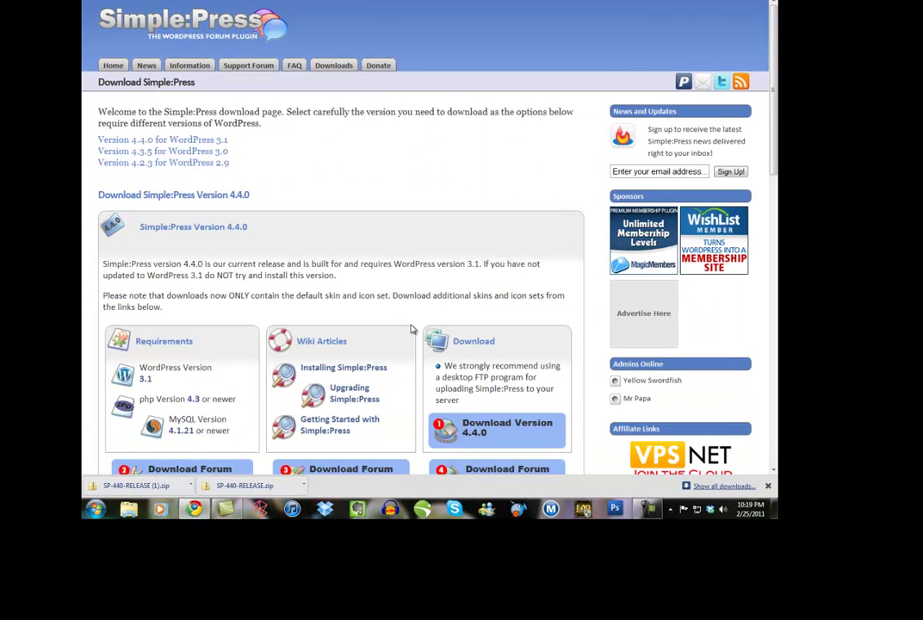
scroll(422, 160, down, 3)
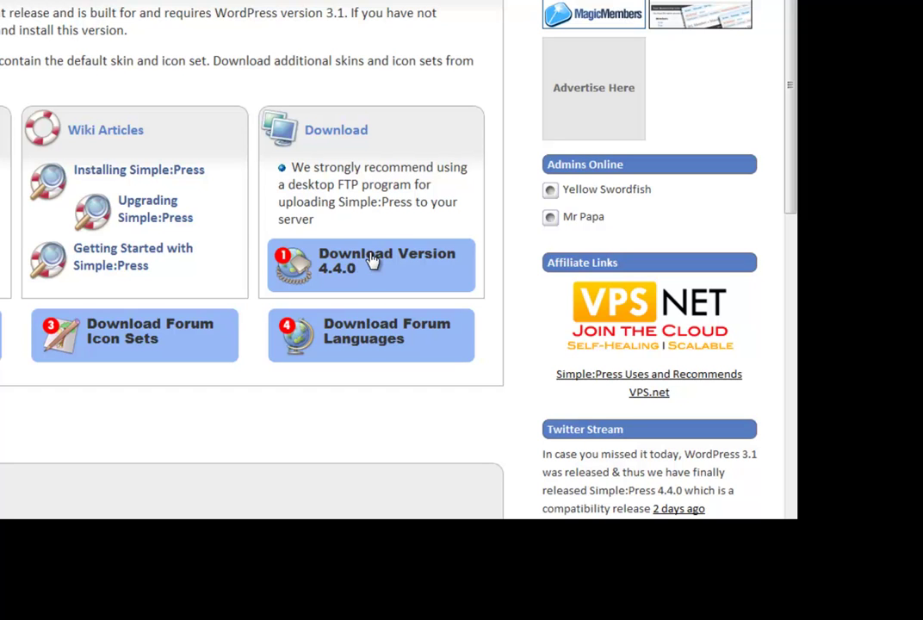
click(372, 260)
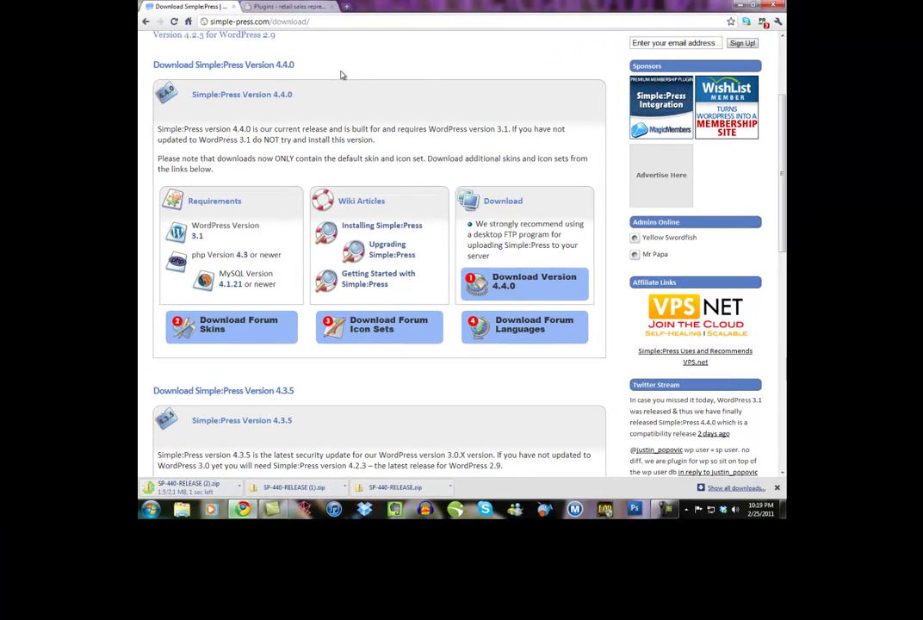
click(263, 7)
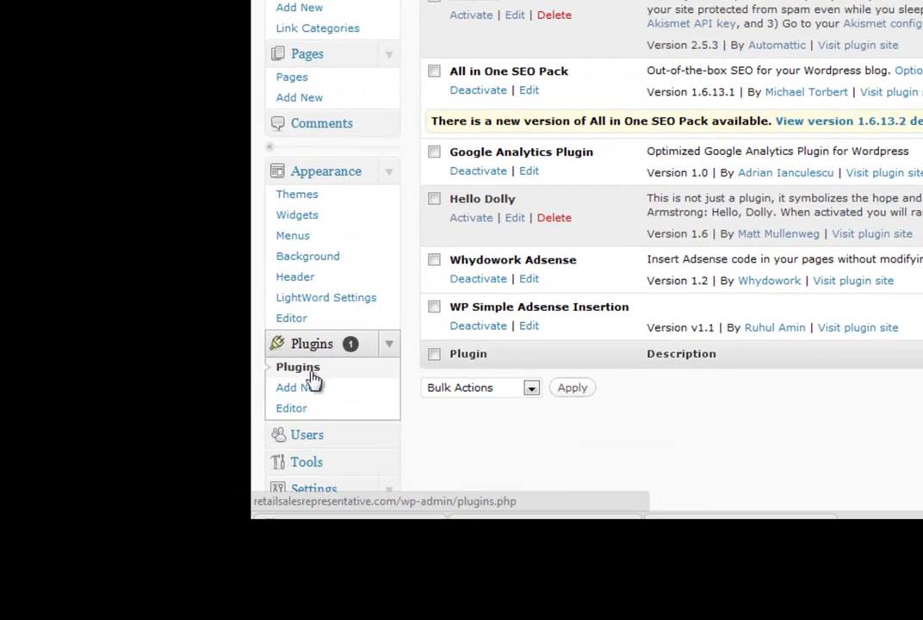
Choose SP-440-RELEASE.zip from Downloads as the plugin file to upload.
click(268, 373)
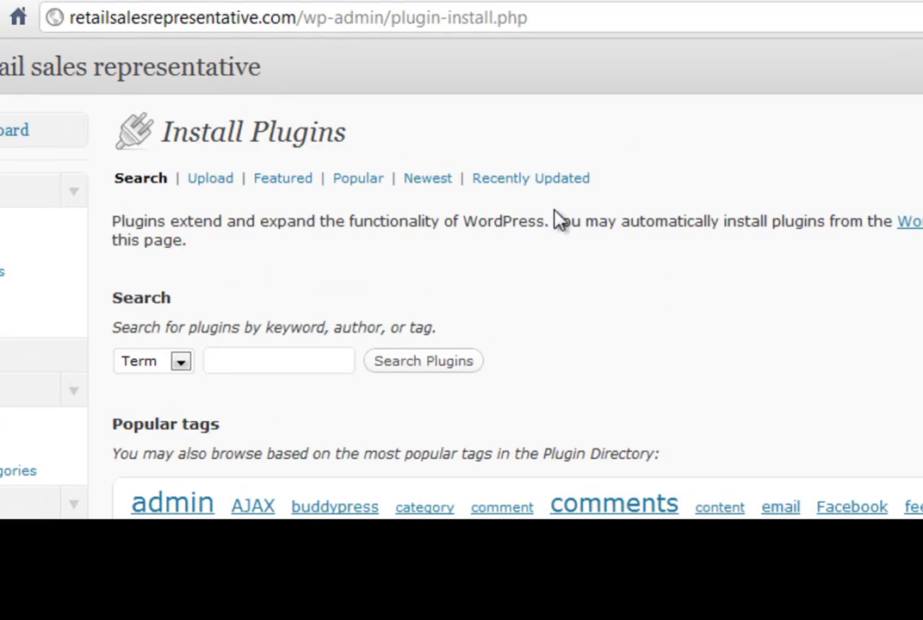
click(220, 178)
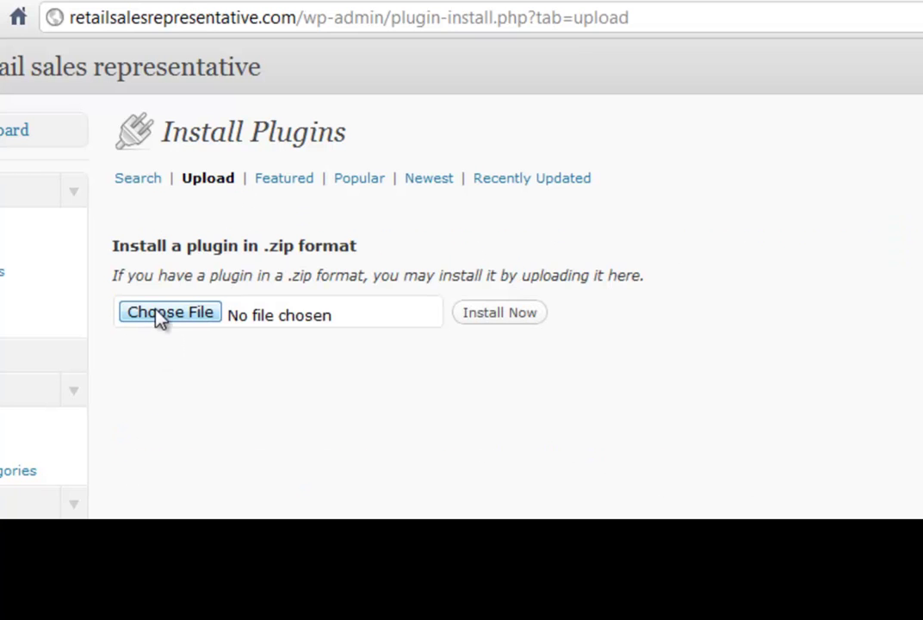
click(161, 314)
click(226, 315)
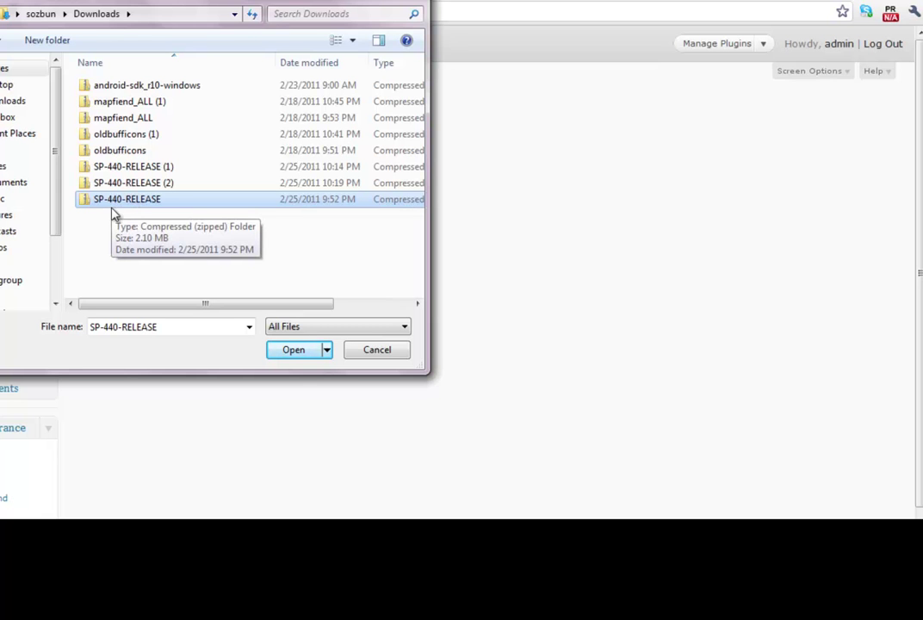
click(297, 353)
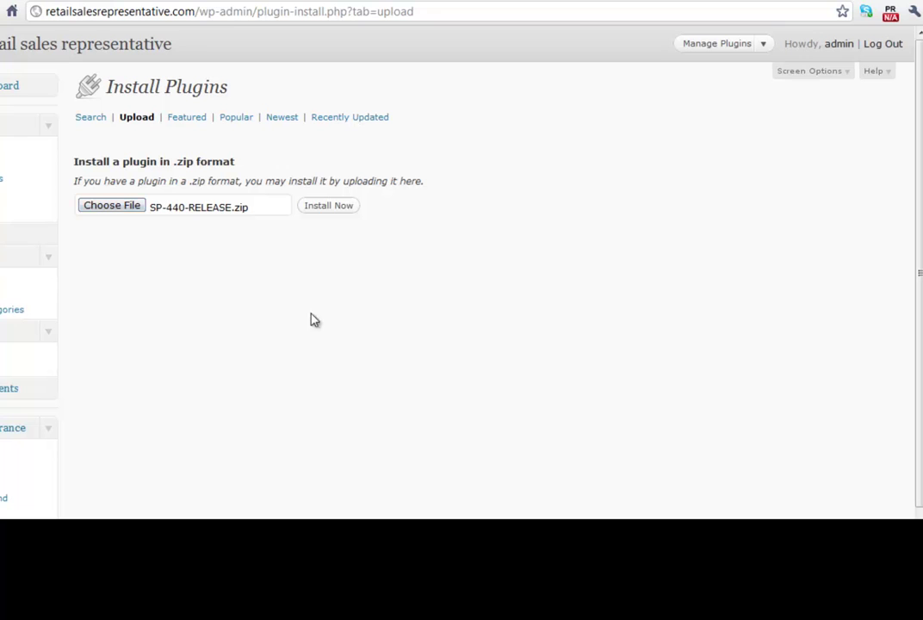
Install the Simple:Press plugin from the uploaded SP-440-RELEASE.zip.
click(329, 211)
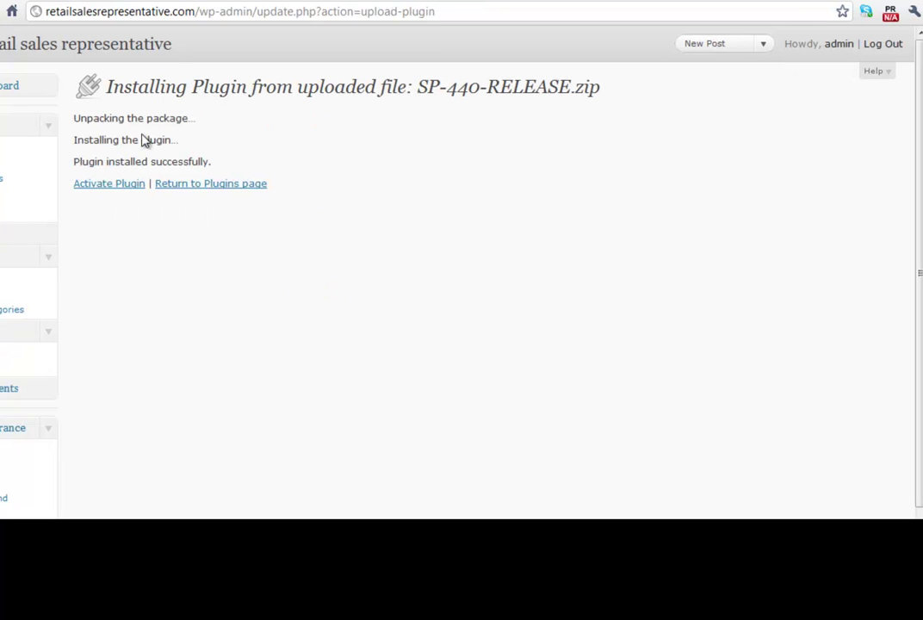
Activate Simple:Press and run its ten-phase installation, which creates the Forum page.
click(104, 185)
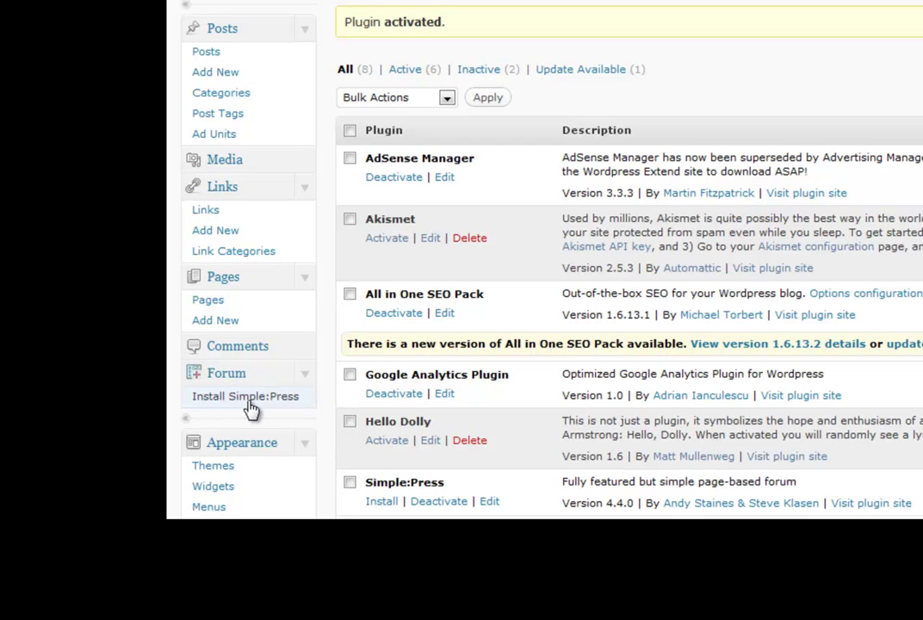
click(246, 399)
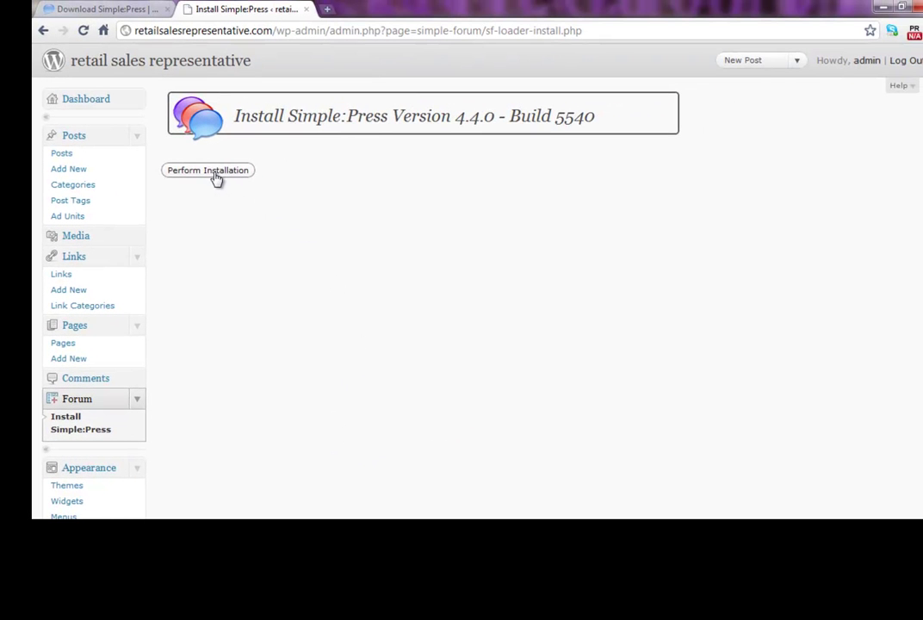
click(214, 171)
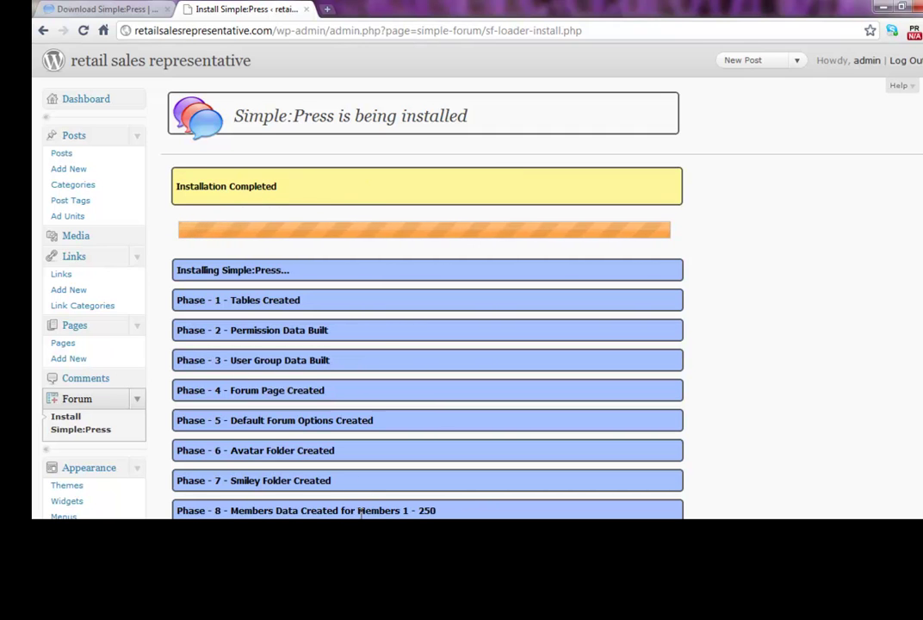
scroll(165, 366, down, 3)
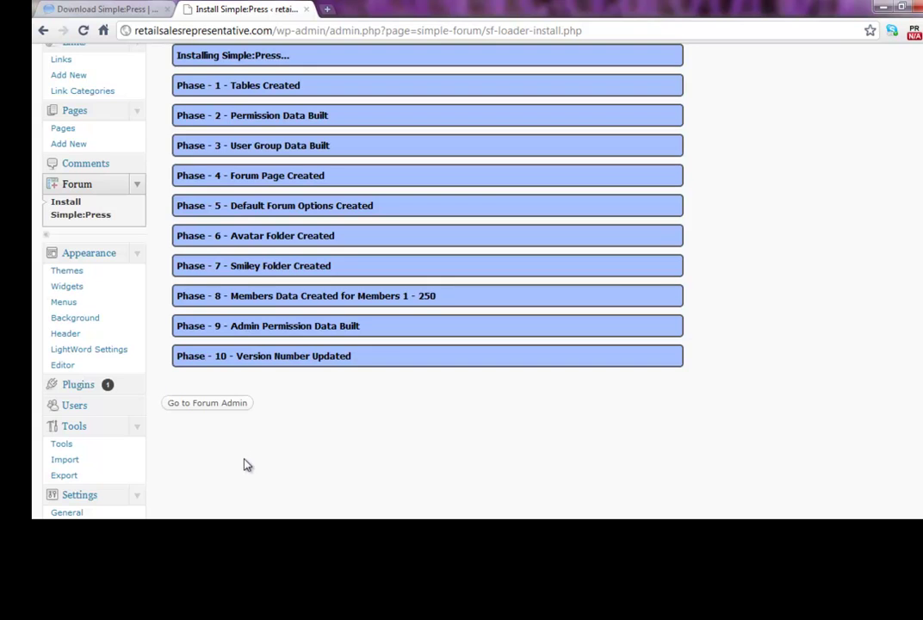
scroll(214, 486, up, 2)
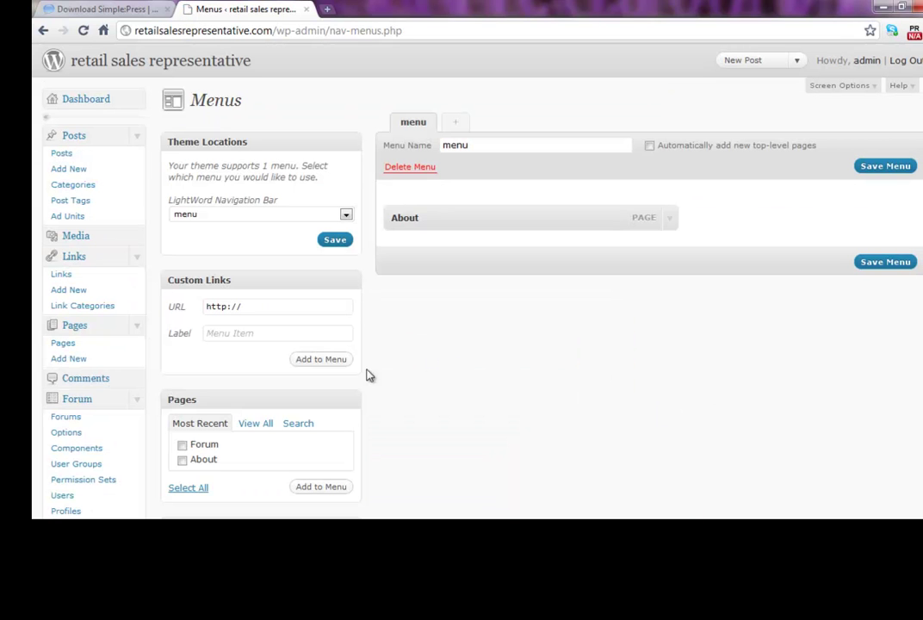
Add the Forum page to the site menu alongside About and save the menu.
click(182, 444)
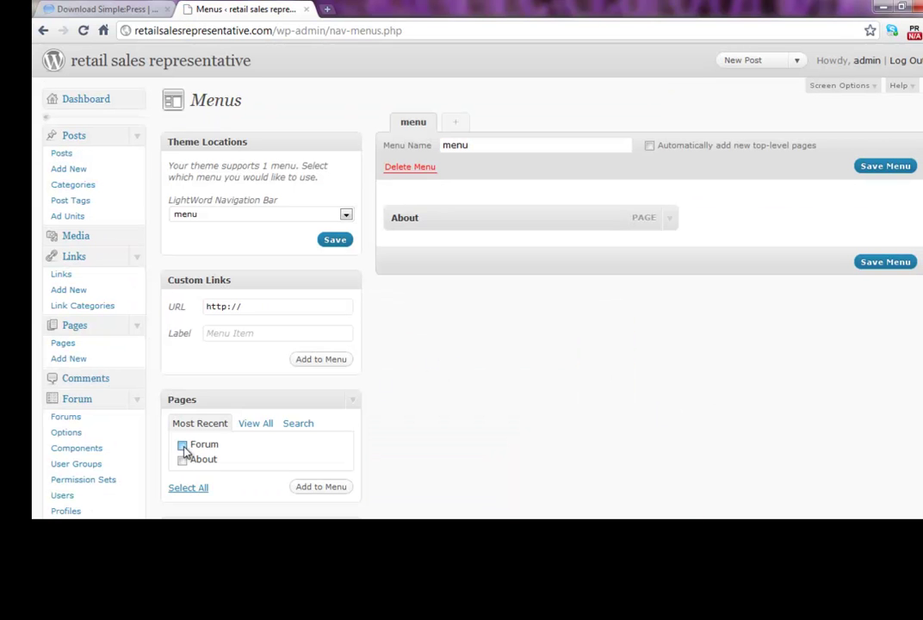
click(307, 487)
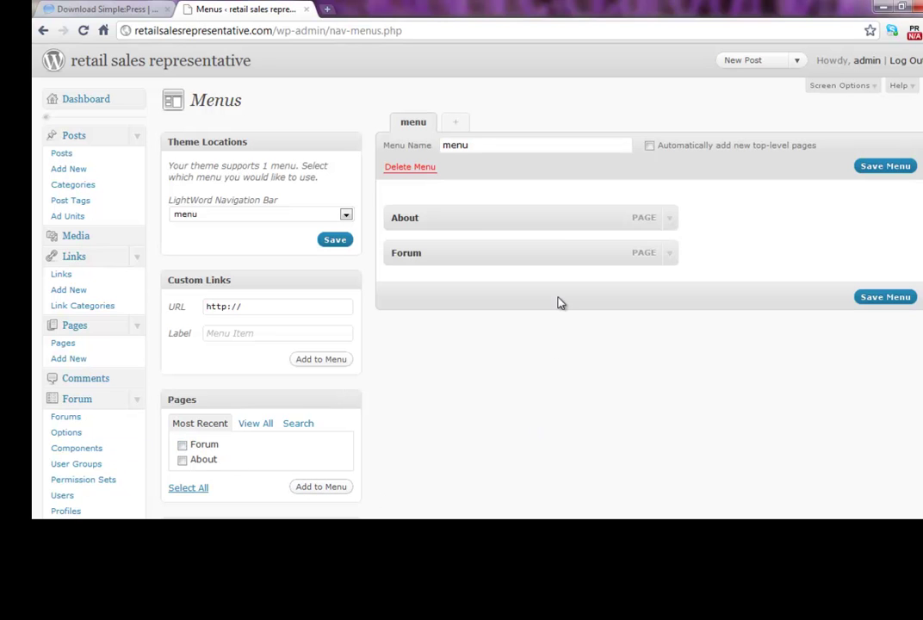
click(899, 299)
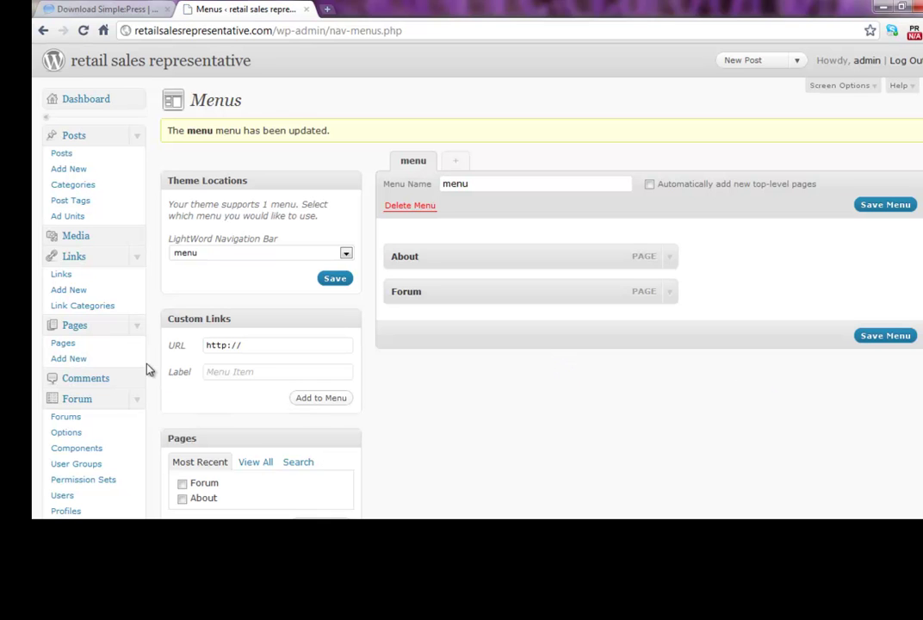
Go to the Simple:Press Forums admin panel, which has no groups yet.
scroll(132, 357, down, 4)
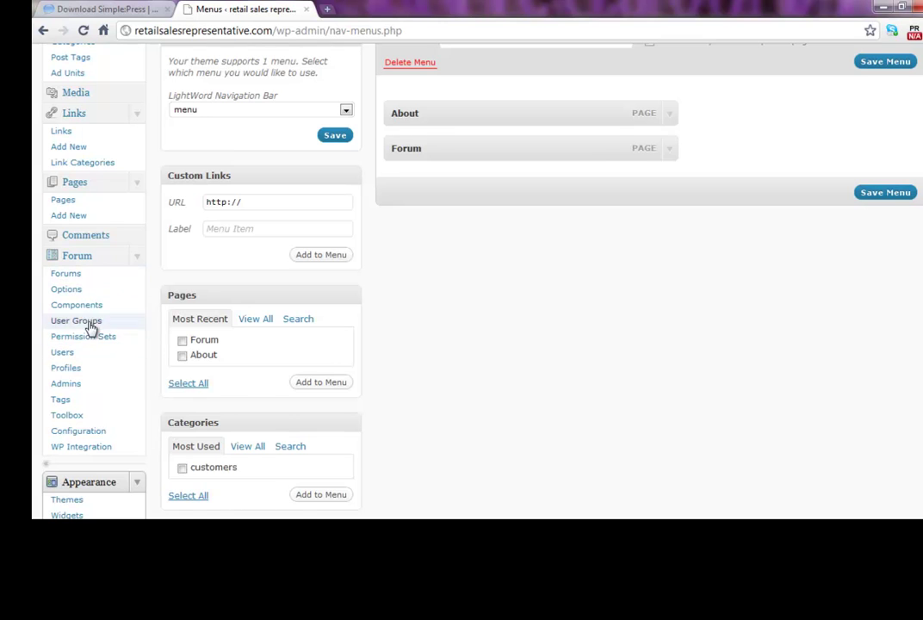
scroll(91, 353, up, 2)
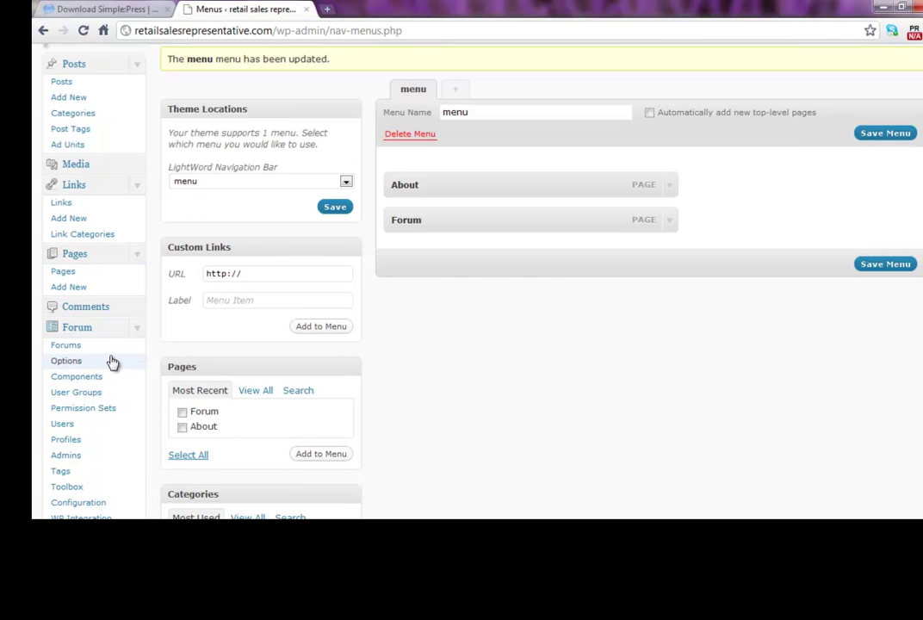
click(67, 347)
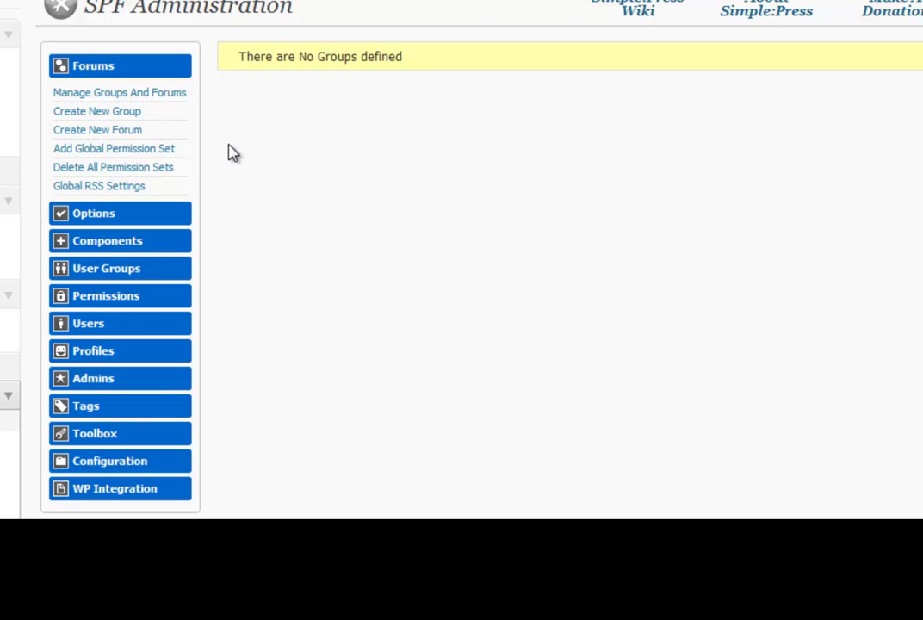
Start a new forum group named 'test forum' with the description 'for video'.
click(99, 130)
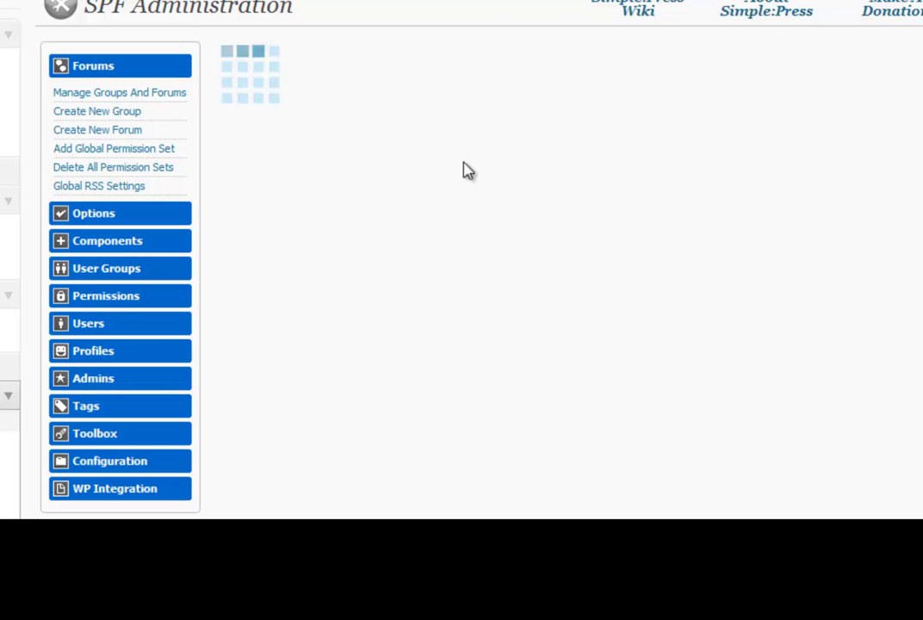
click(104, 112)
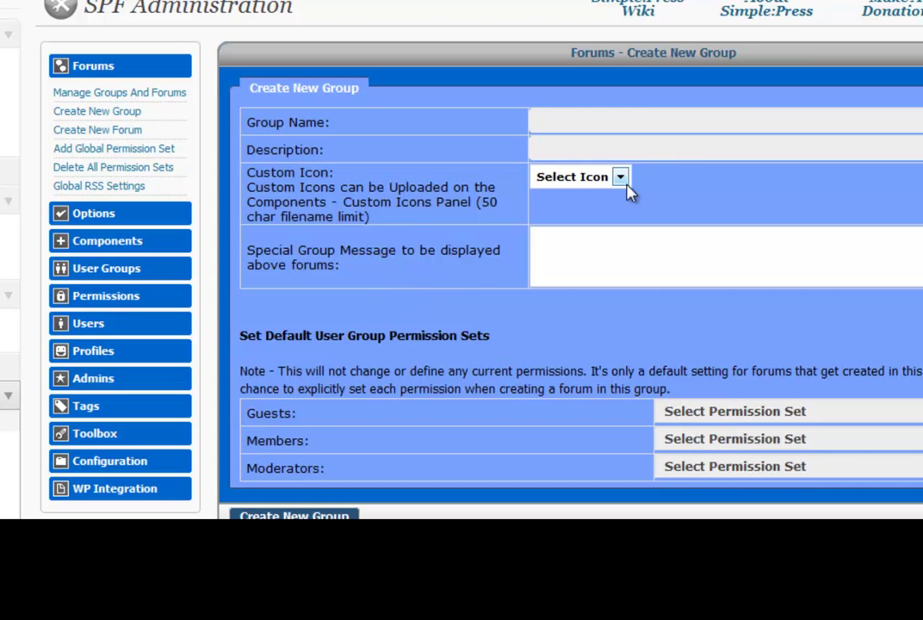
click(623, 124)
text(test forum)
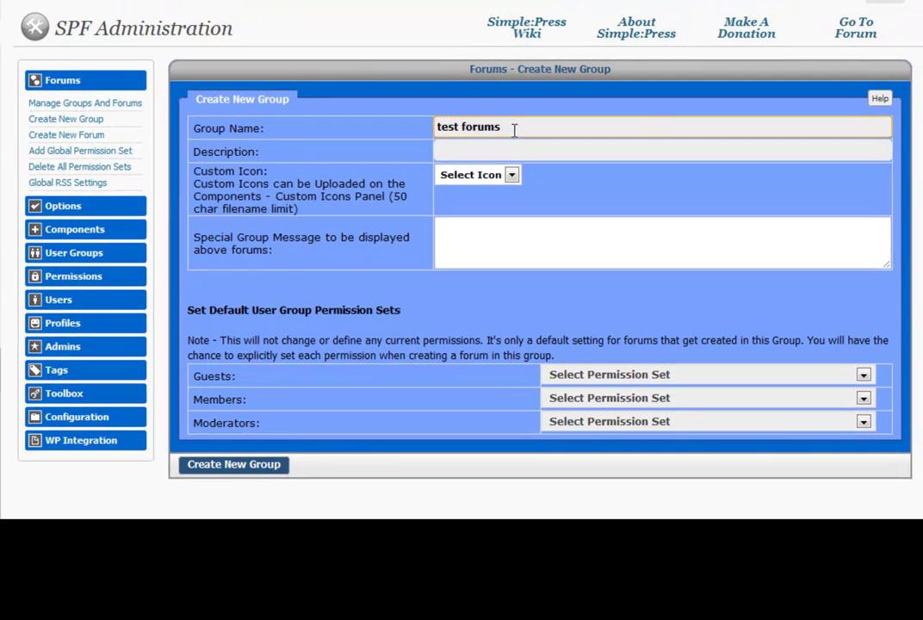
click(462, 152)
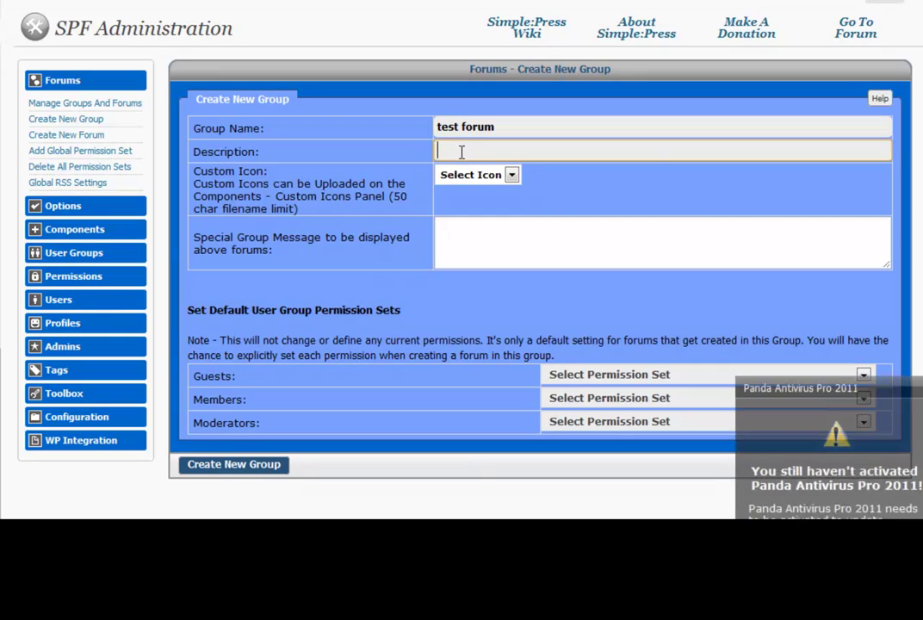
text(for video)
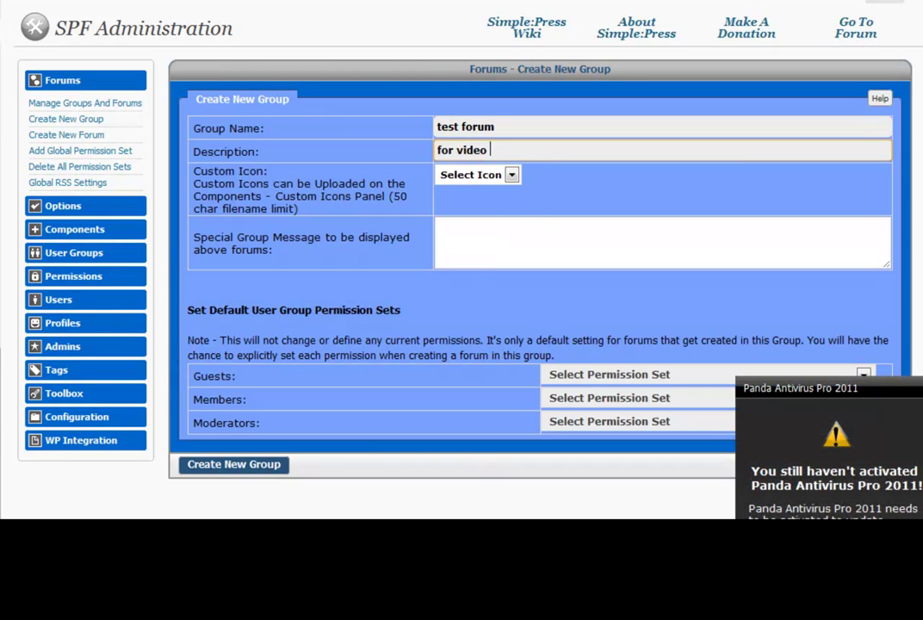
key(Tab)
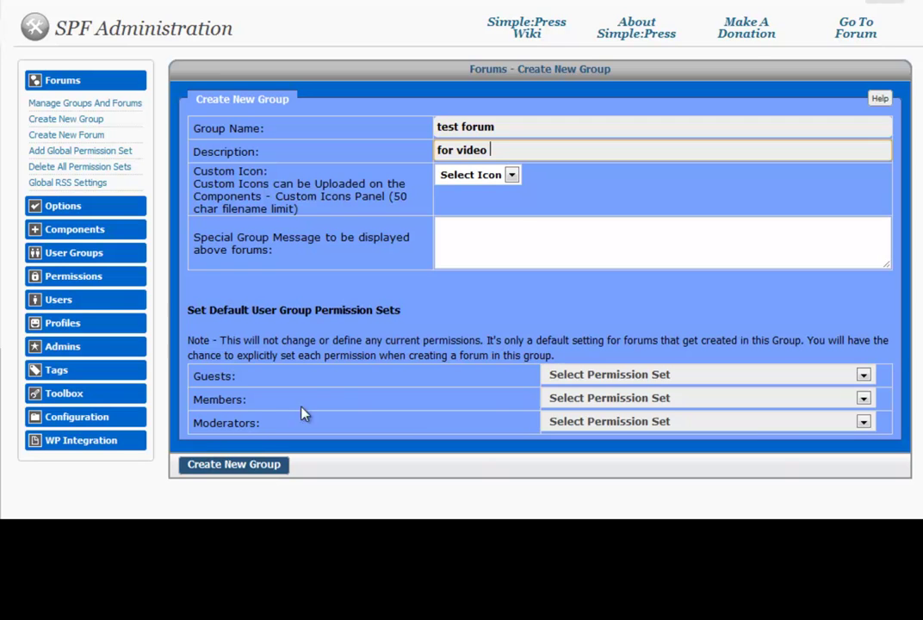
Set group defaults: Guests Read Only, Members Full Access, Moderators Moderator Access.
click(861, 378)
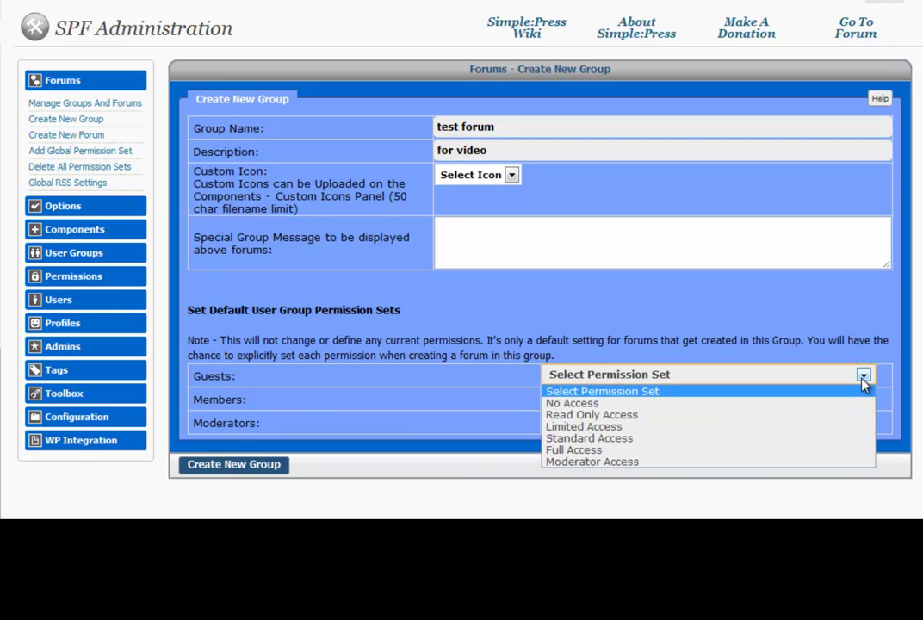
click(586, 414)
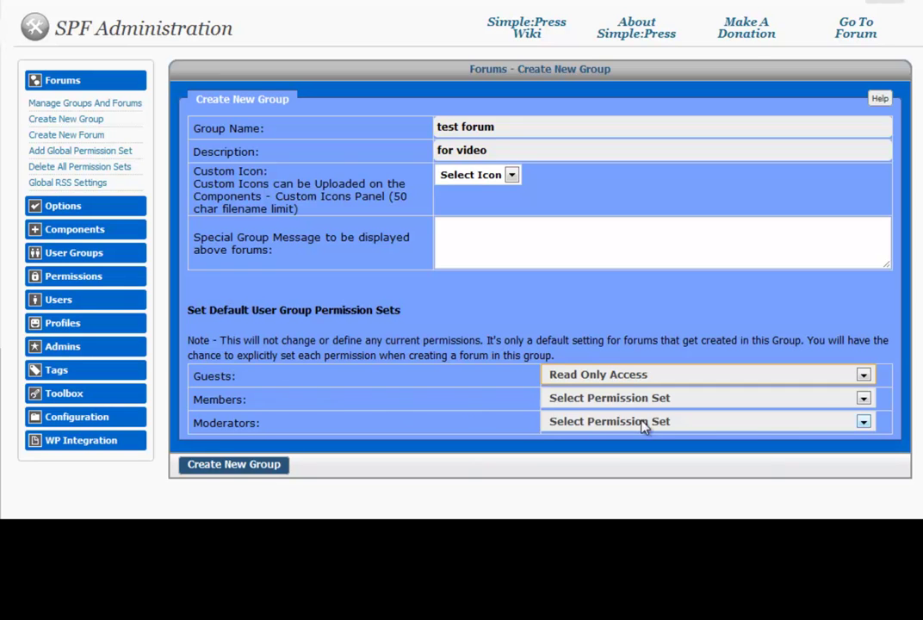
click(863, 398)
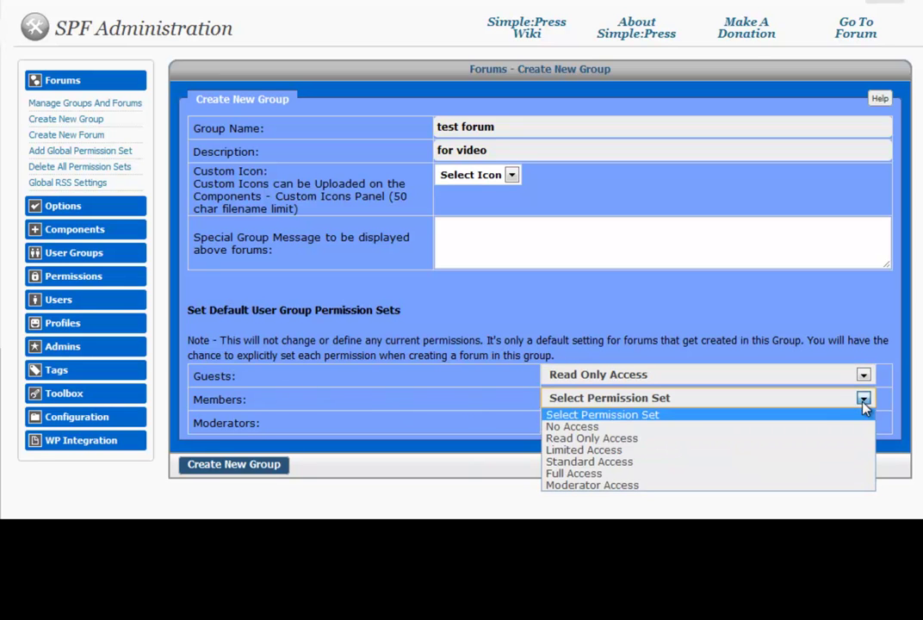
click(593, 475)
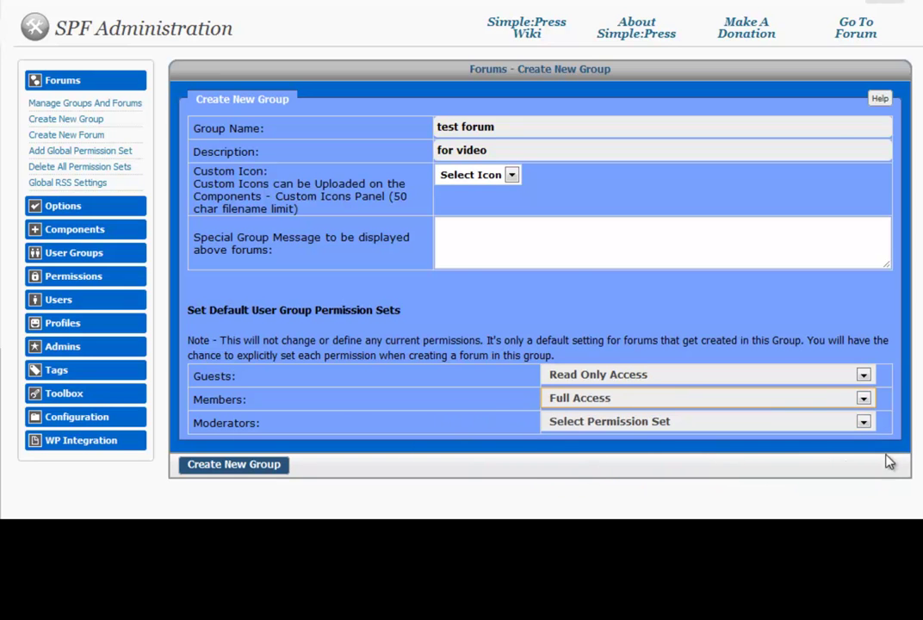
click(864, 422)
click(643, 508)
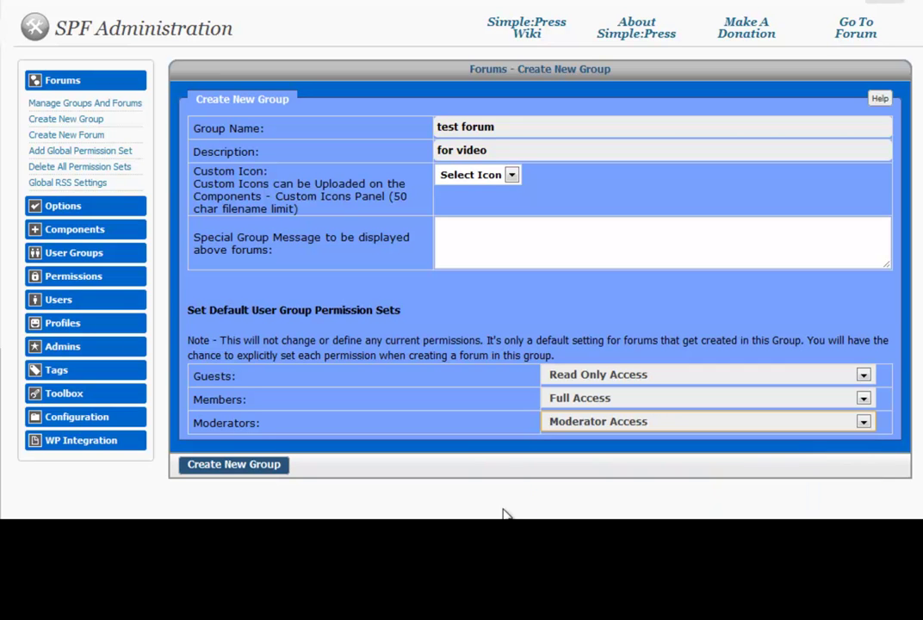
Create the 'test forum' group and begin a 'video training' forum inside it.
click(261, 466)
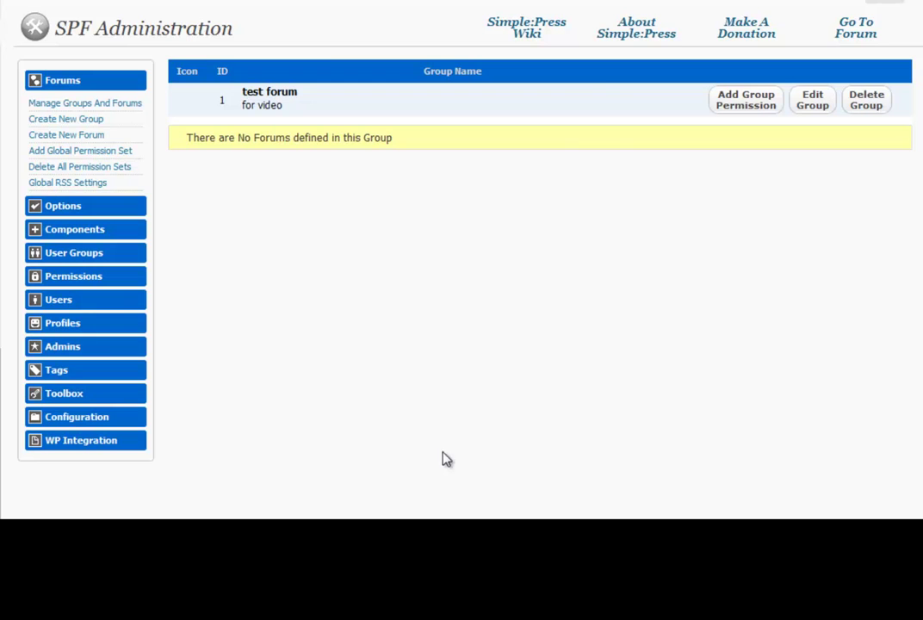
click(88, 136)
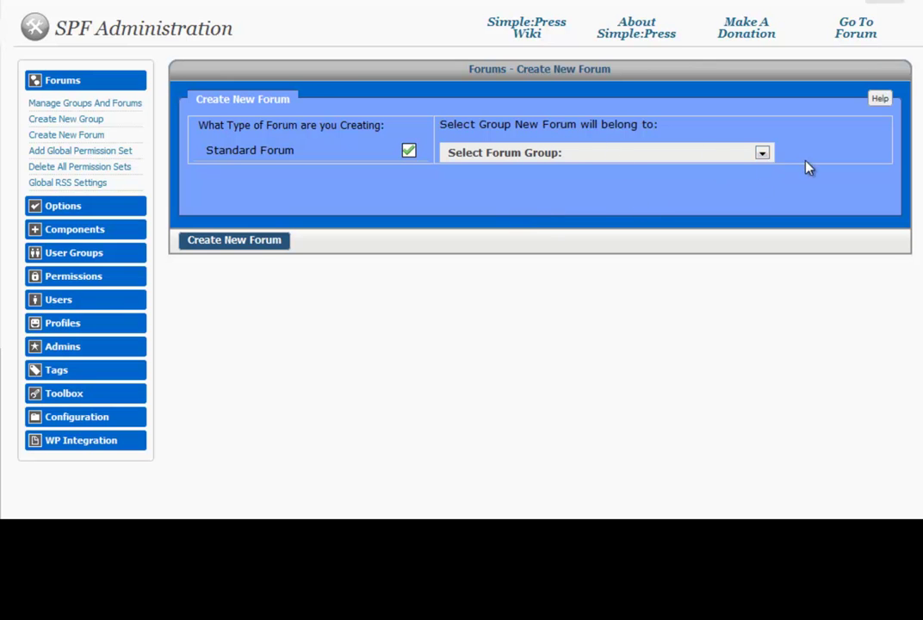
click(762, 153)
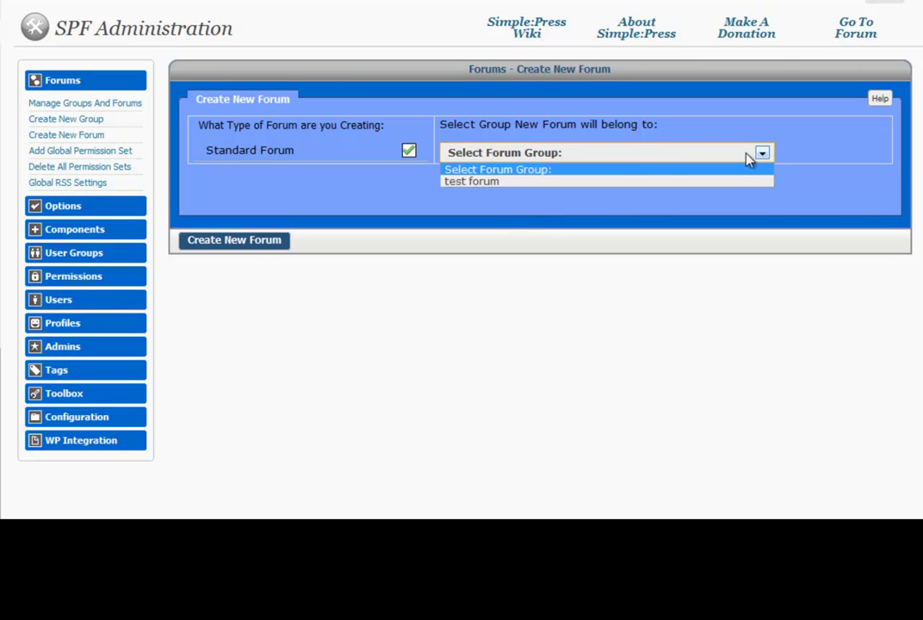
click(491, 183)
click(494, 195)
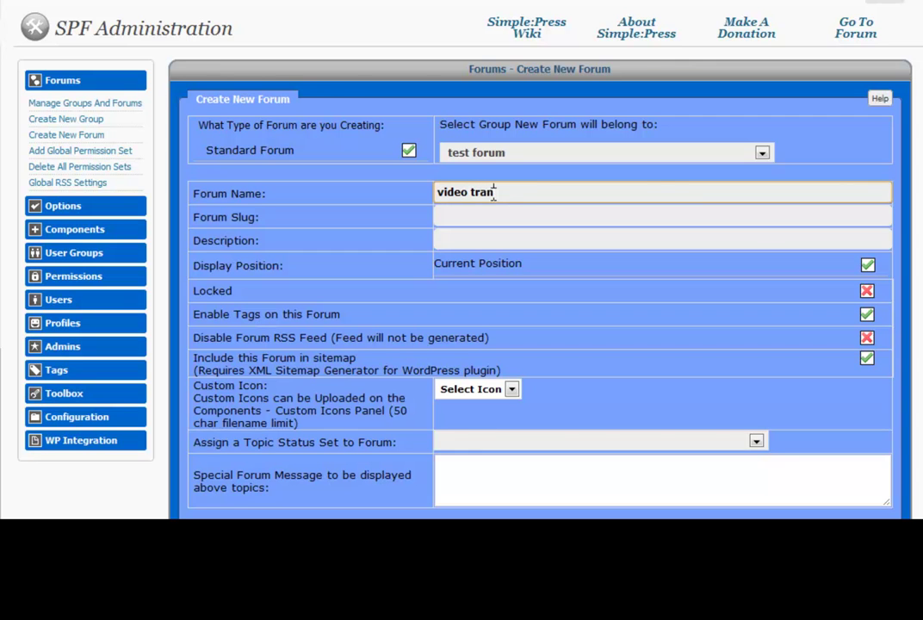
Give the forum Guests Read Only, Members Standard, Moderators Moderator Access, and create it.
scroll(689, 310, down, 3)
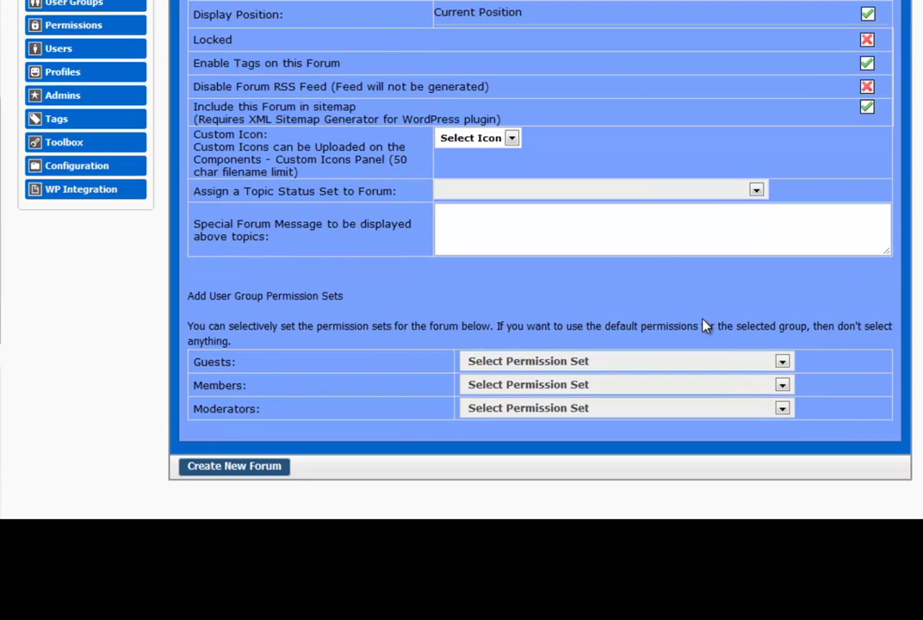
click(782, 362)
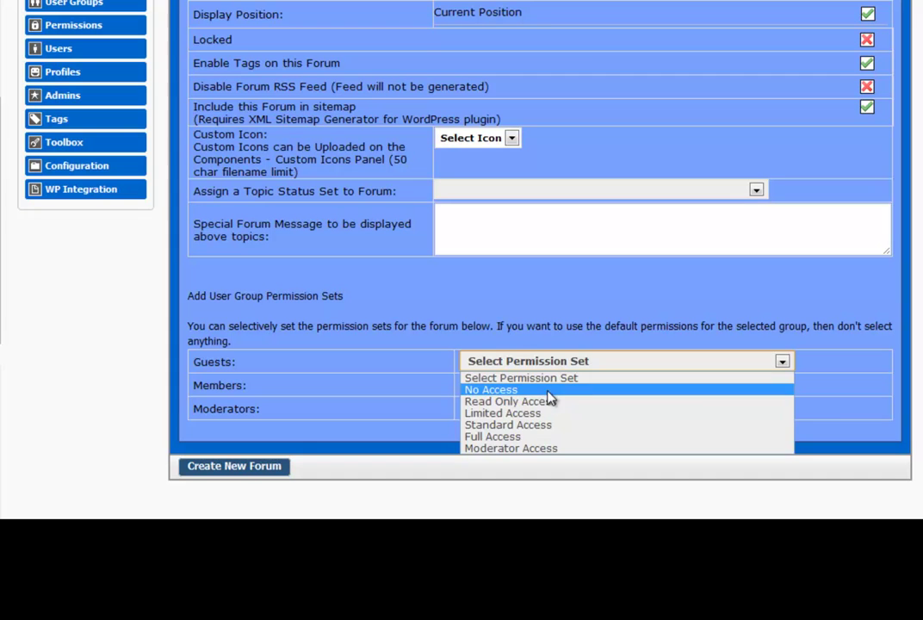
click(550, 403)
click(779, 386)
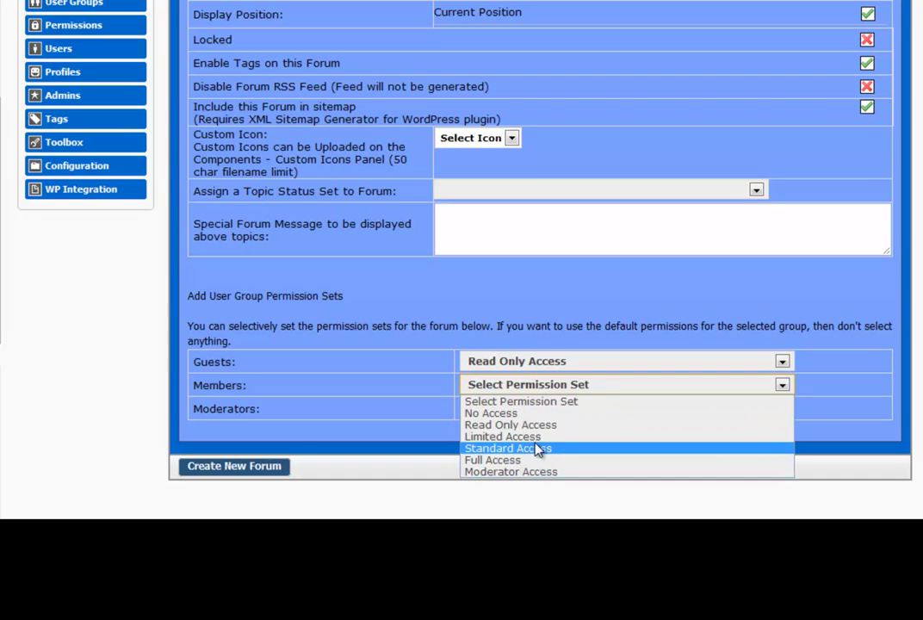
click(536, 447)
click(781, 409)
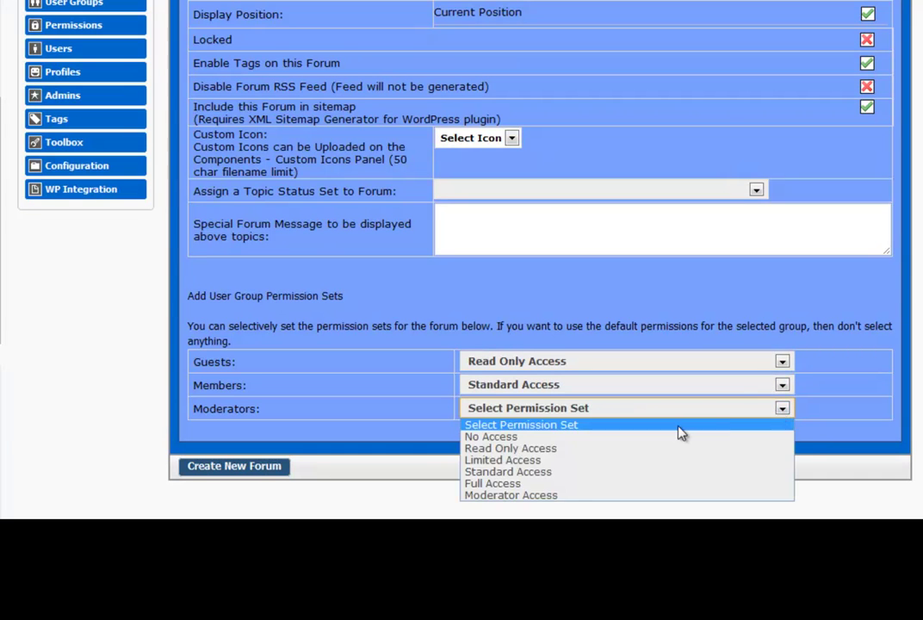
click(563, 496)
click(267, 489)
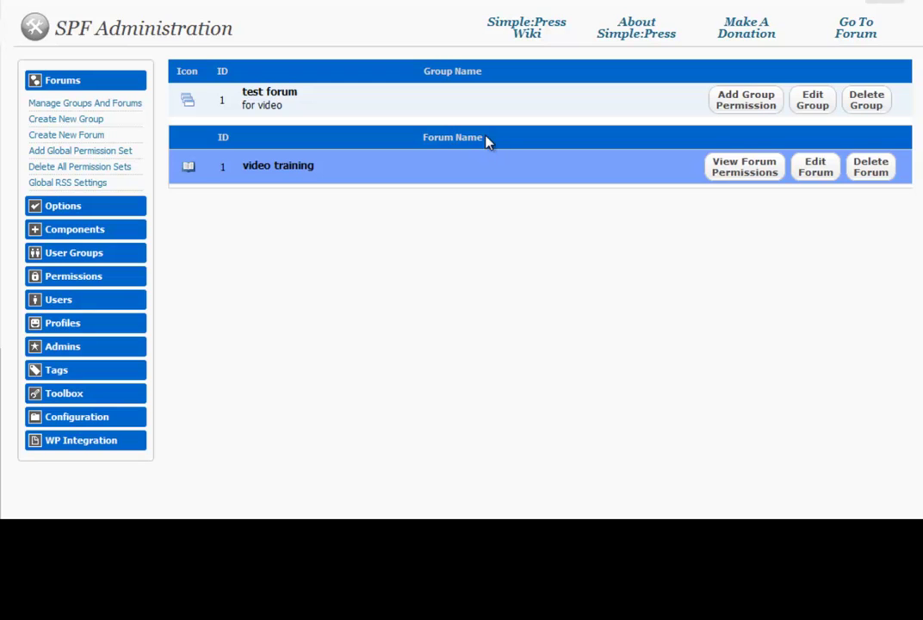
Enable Load JavaScript in Footer in Simple:Press WP Integration > Page and Permalink.
click(97, 441)
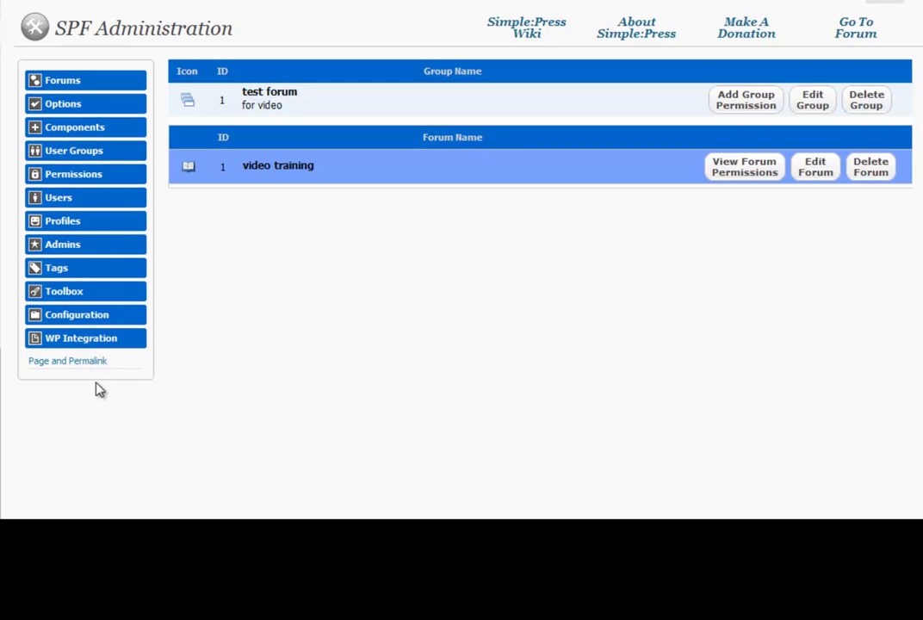
click(72, 362)
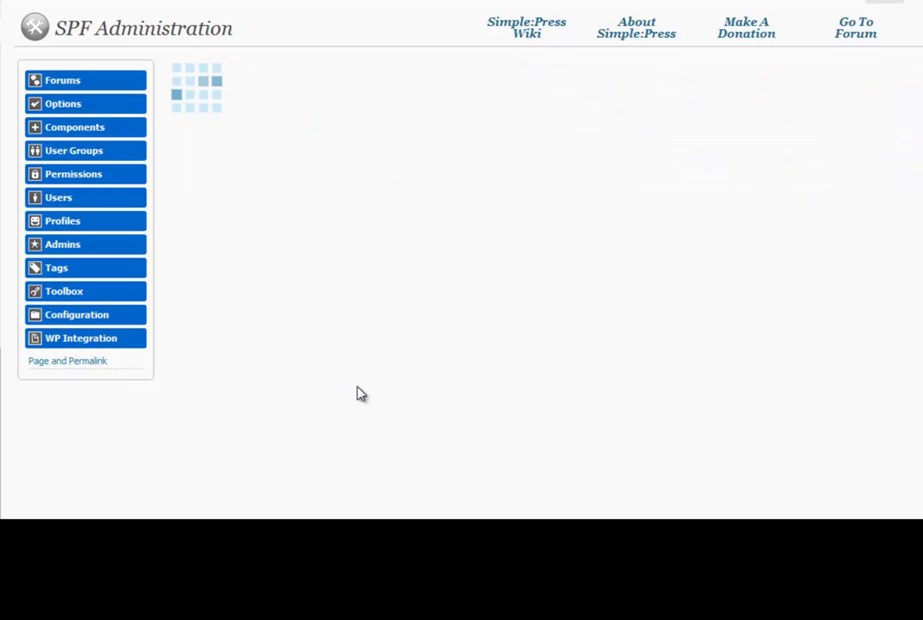
scroll(551, 325, down, 3)
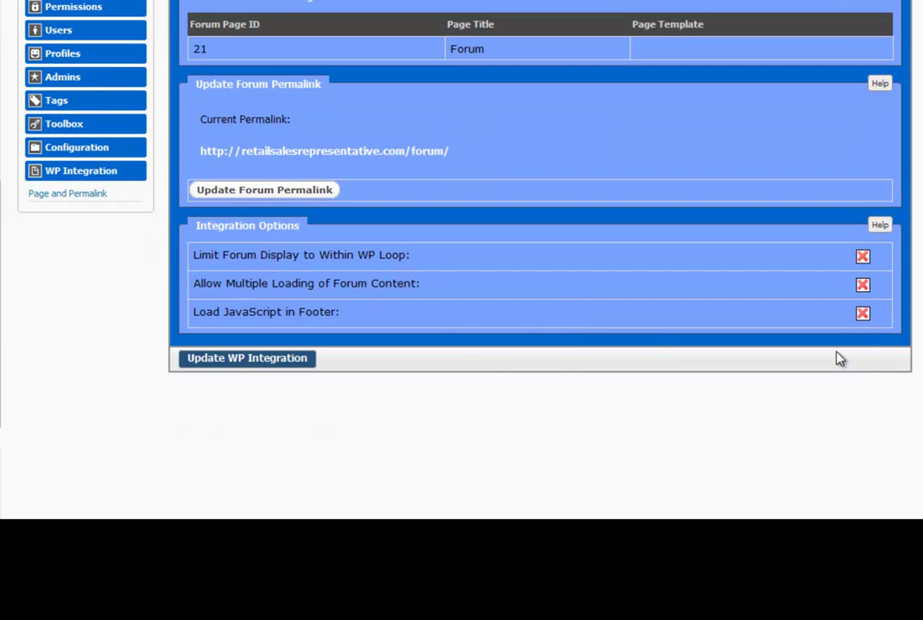
click(862, 313)
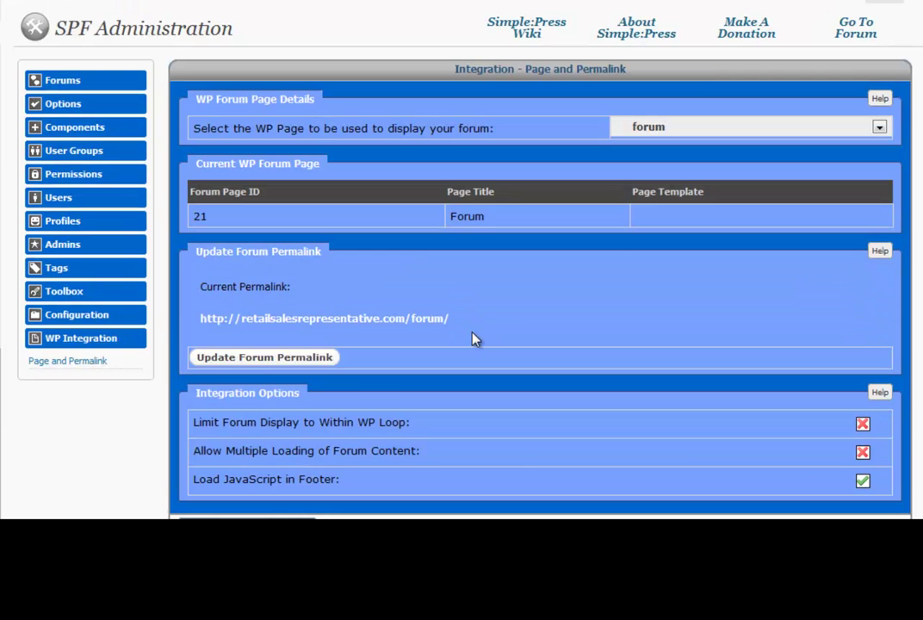
scroll(146, 384, down, 3)
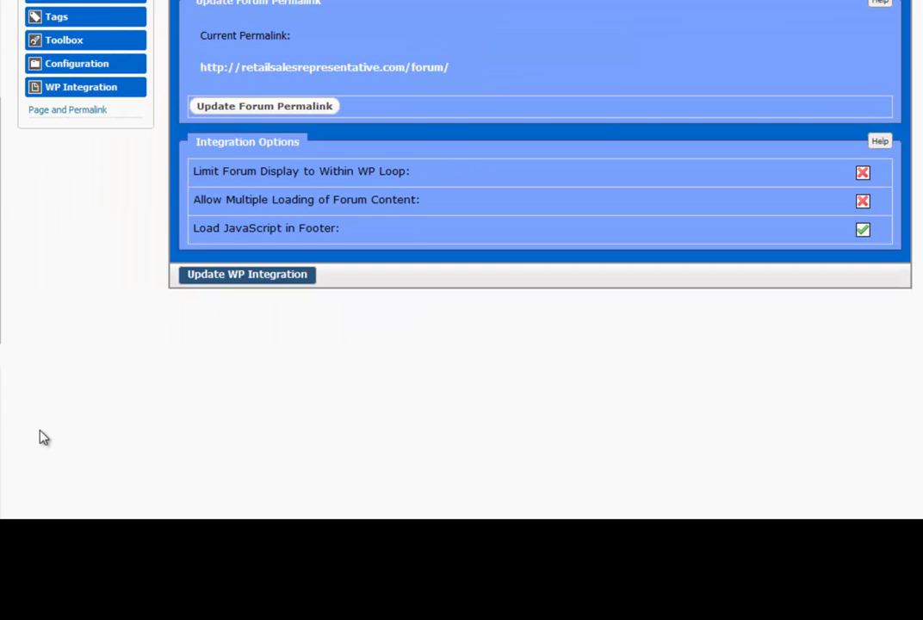
scroll(41, 437, down, 1)
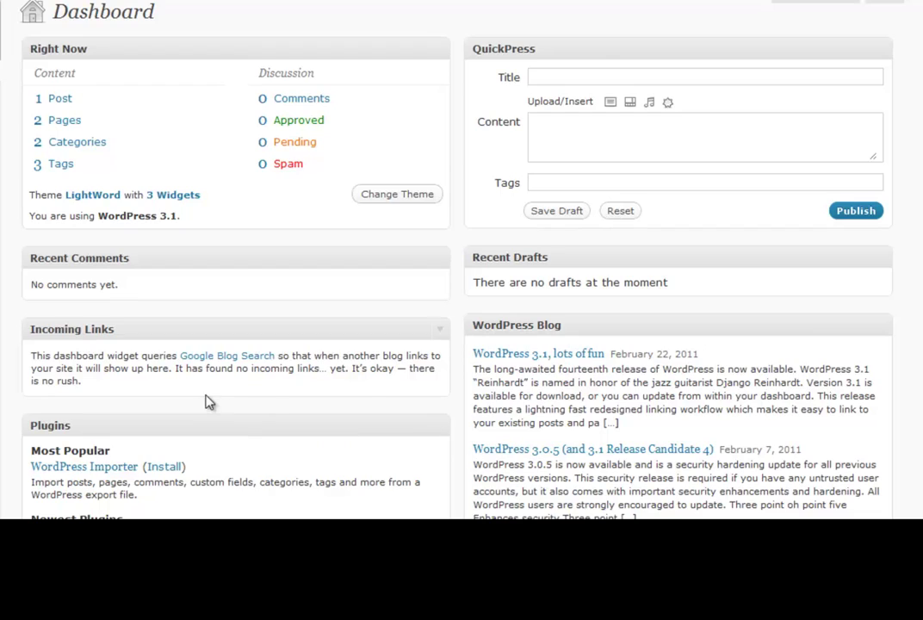
Turn on Membership 'Anyone can register' in General Settings and save.
scroll(461, 258, down, 3)
scroll(461, 258, down, 3)
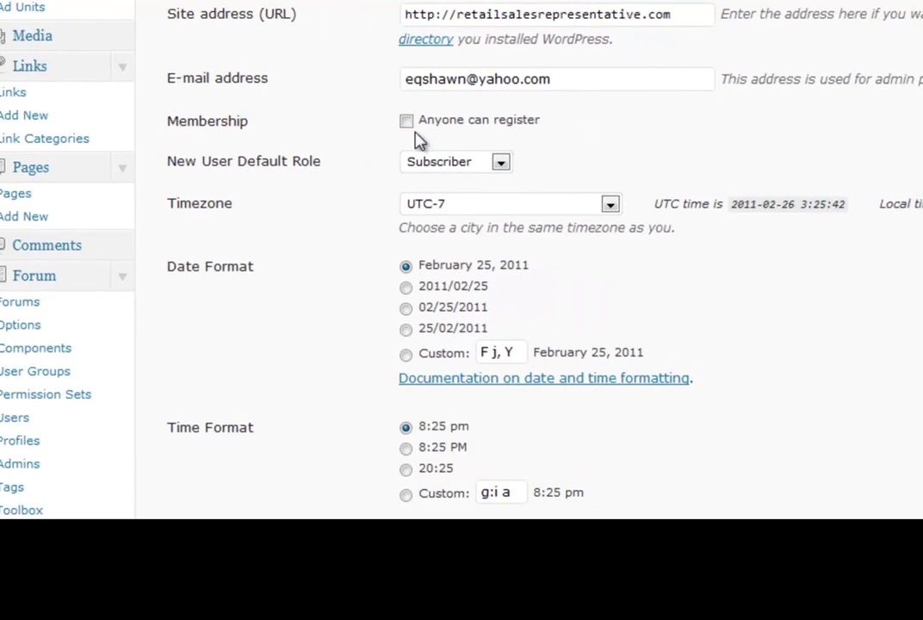
click(368, 120)
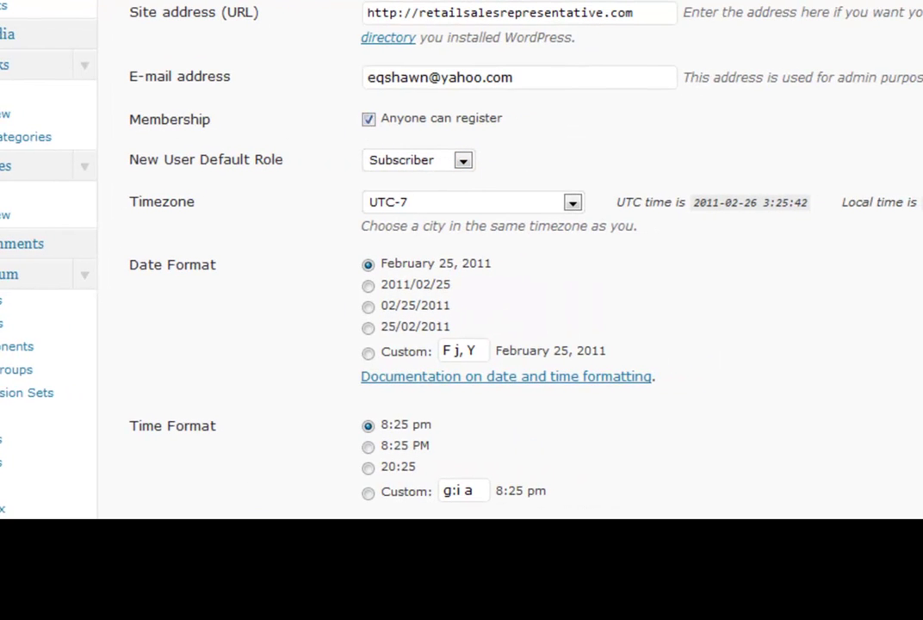
click(282, 404)
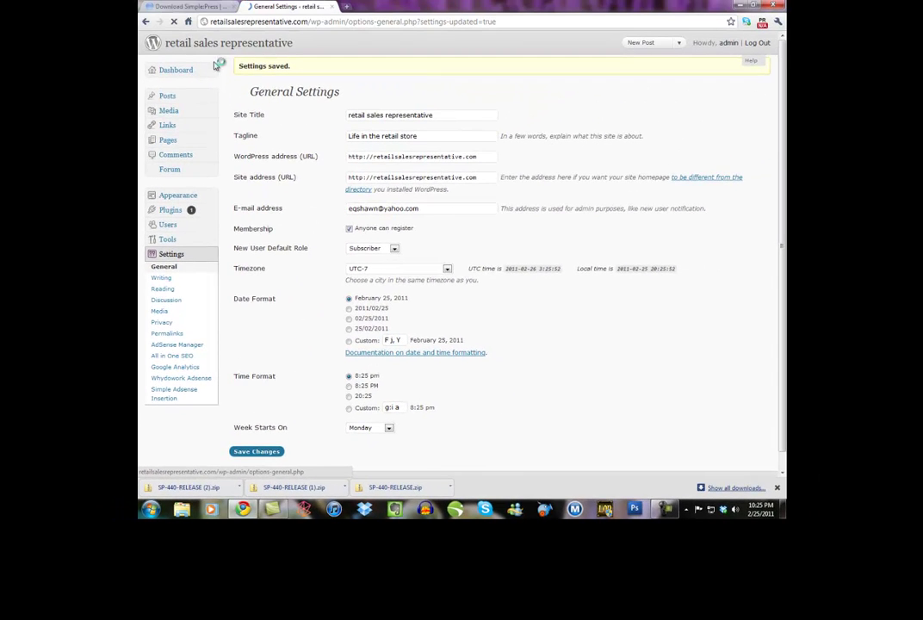
Visit the live site and go to its Forum page from the navigation bar.
click(218, 48)
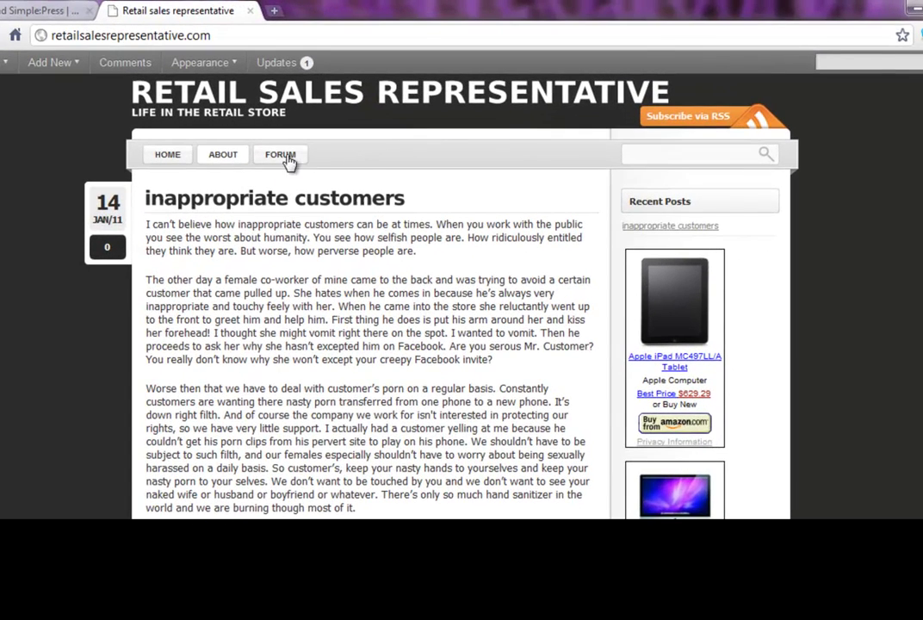
click(288, 159)
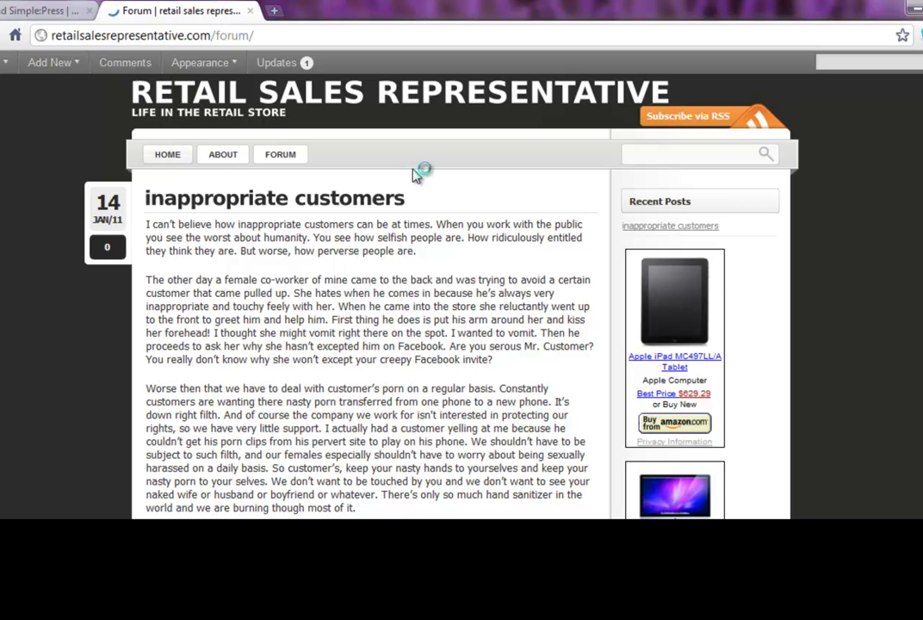